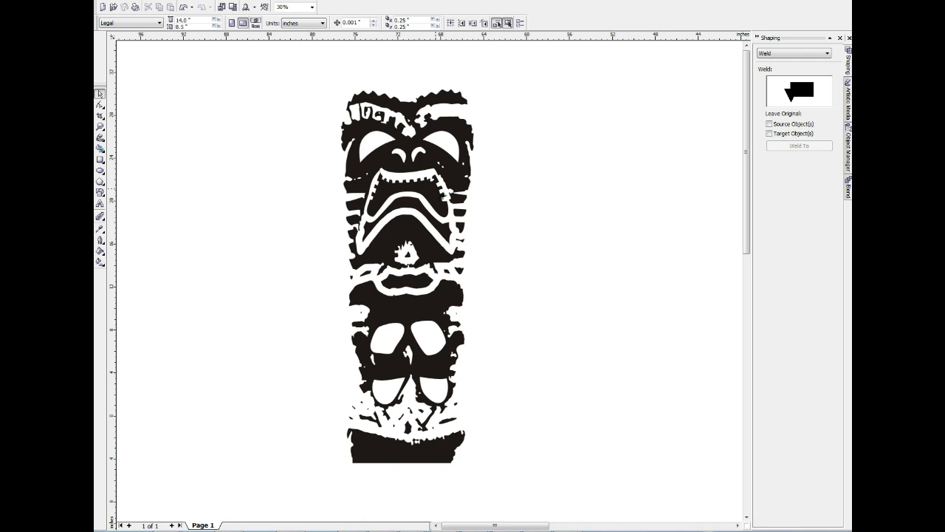
Step: Fill the curve that forms the tiki's upper face with red
{"action": "left_click", "coordinate": [445, 181]}
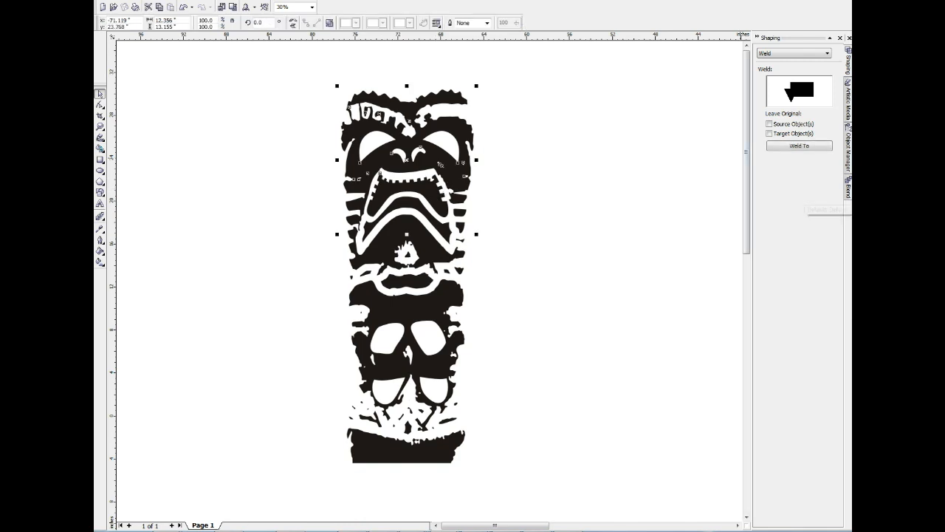
{"action": "left_click", "coordinate": [851, 206]}
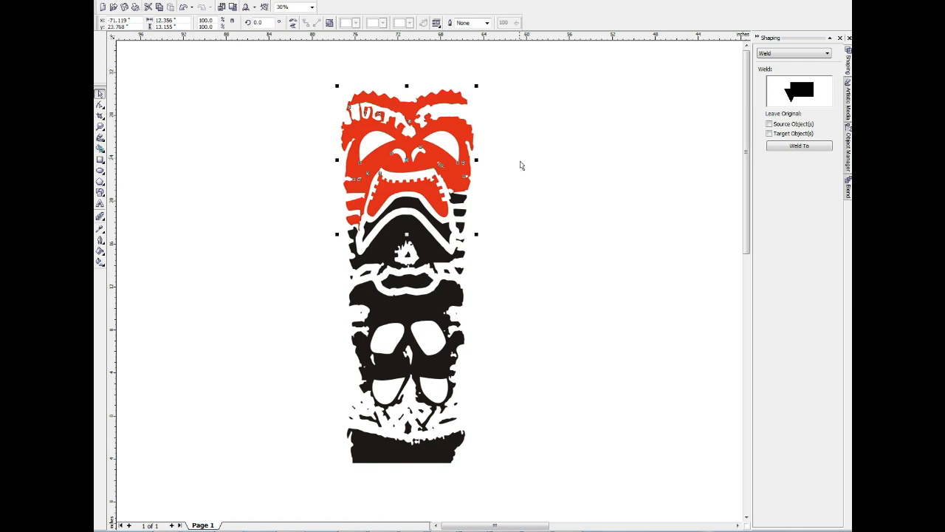
Step: Try moving the red face away from the rest of the totem and undo the move
{"action": "left_click", "coordinate": [523, 94]}
{"action": "left_click", "coordinate": [460, 100]}
{"action": "left_click_drag", "start_coordinate": [454, 102], "coordinate": [576, 129]}
{"action": "key", "text": "ctrl+z"}
{"action": "left_click", "coordinate": [568, 101]}
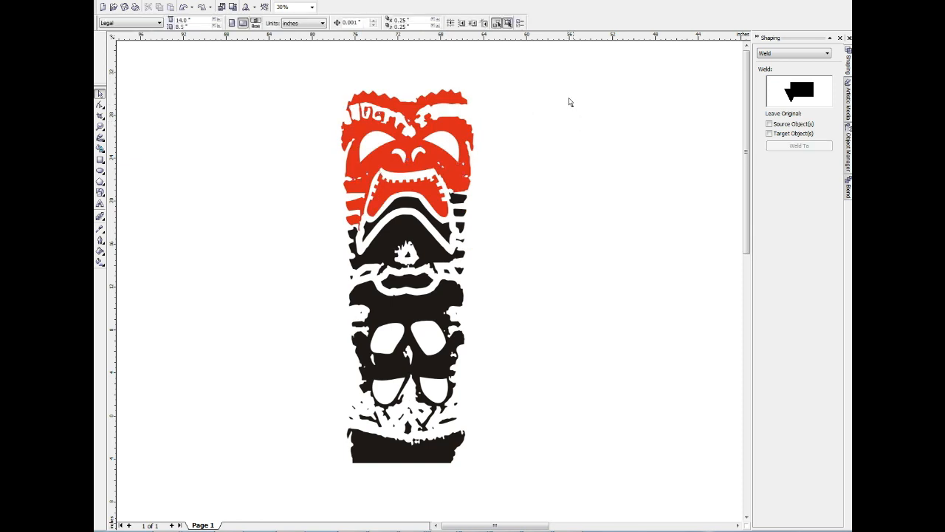
Step: Break the red face curve apart into its separate pieces and deselect them
{"action": "left_click", "coordinate": [441, 107]}
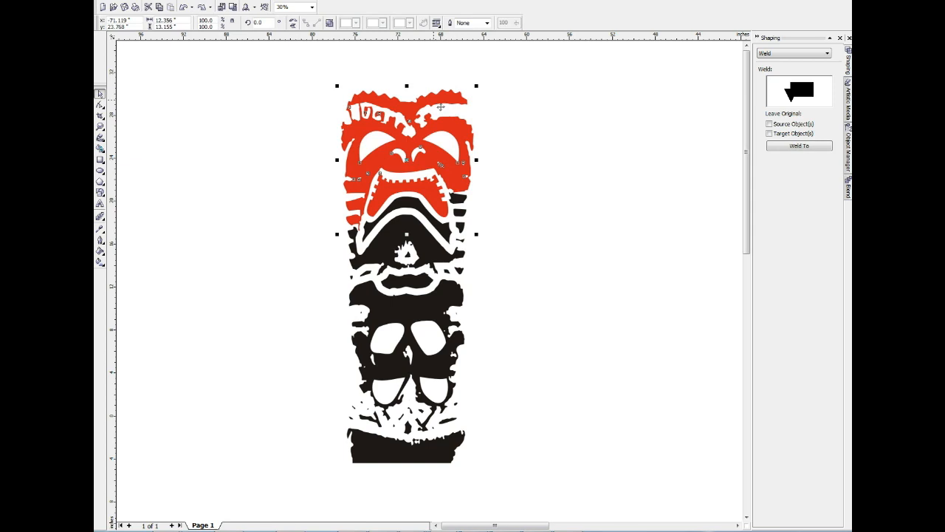
{"action": "left_click", "coordinate": [214, 1]}
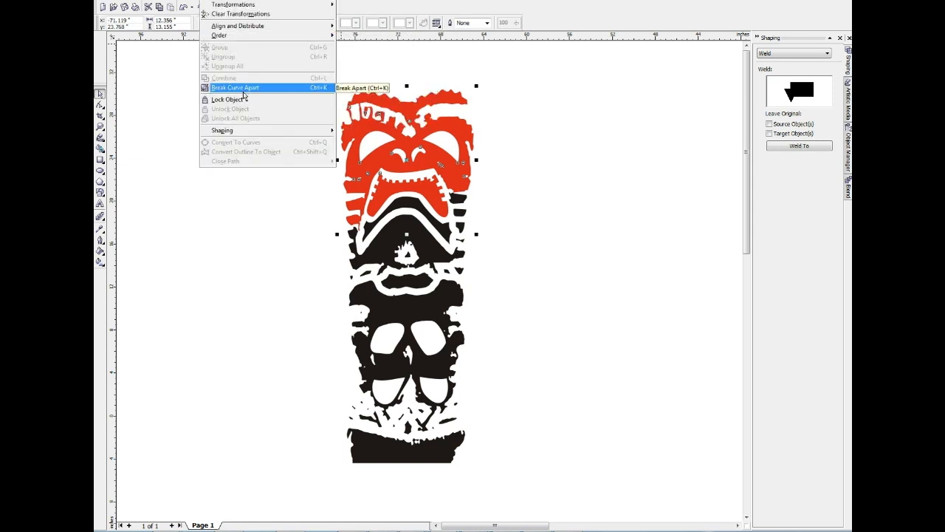
{"action": "left_click", "coordinate": [243, 88]}
{"action": "left_click", "coordinate": [311, 100]}
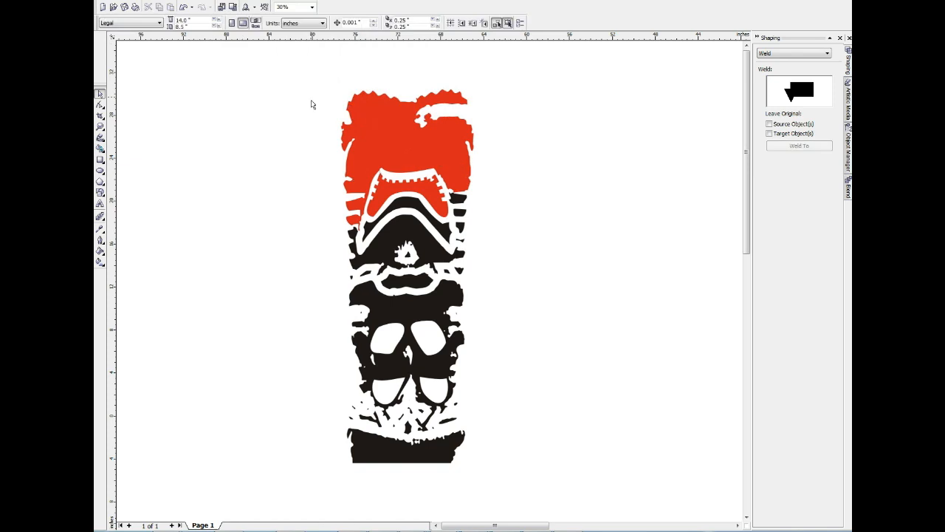
Step: Select the inner detail pieces together with the main face shape and combine them into one curve
{"action": "left_click_drag", "start_coordinate": [282, 72], "coordinate": [519, 185]}
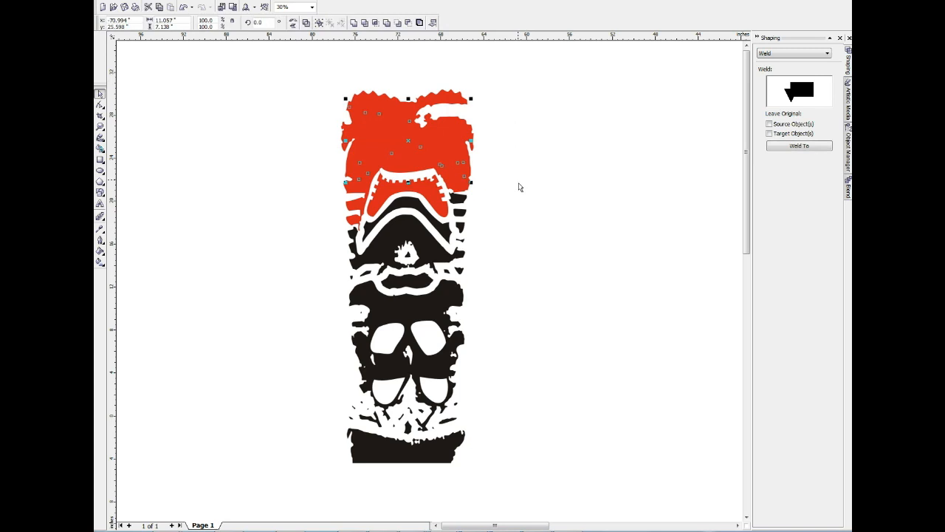
{"action": "left_click", "coordinate": [359, 195], "text": "shift"}
{"action": "left_click", "coordinate": [305, 23]}
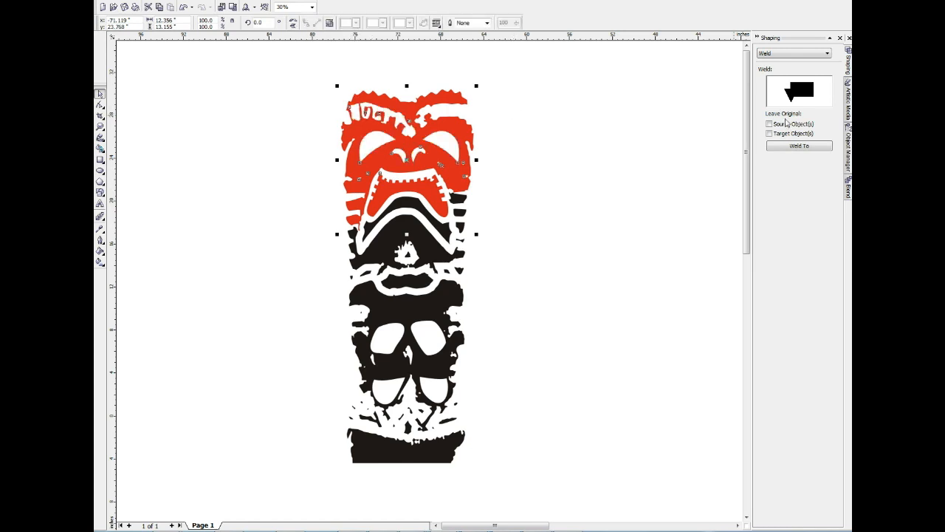
Step: Fill the combined face curve with black, try moving it sideways, and undo the move
{"action": "left_click", "coordinate": [849, 78]}
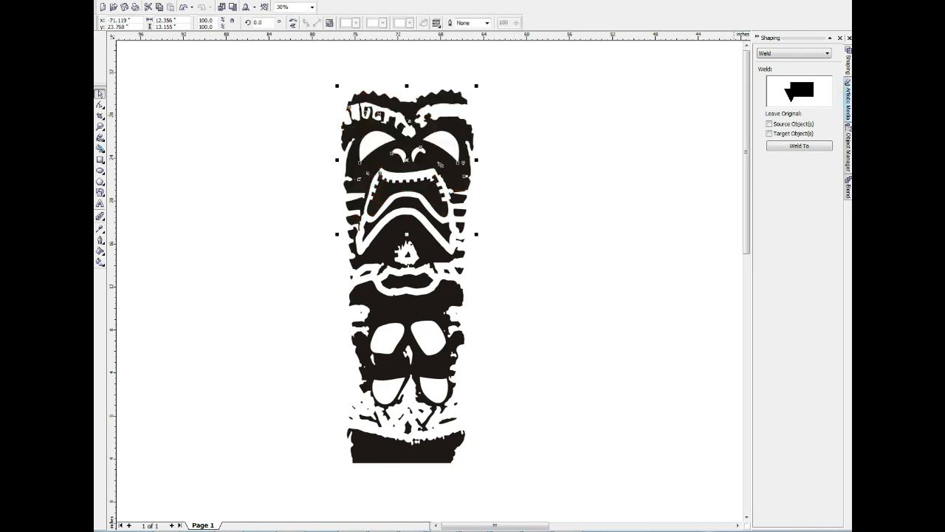
{"action": "left_click", "coordinate": [652, 92]}
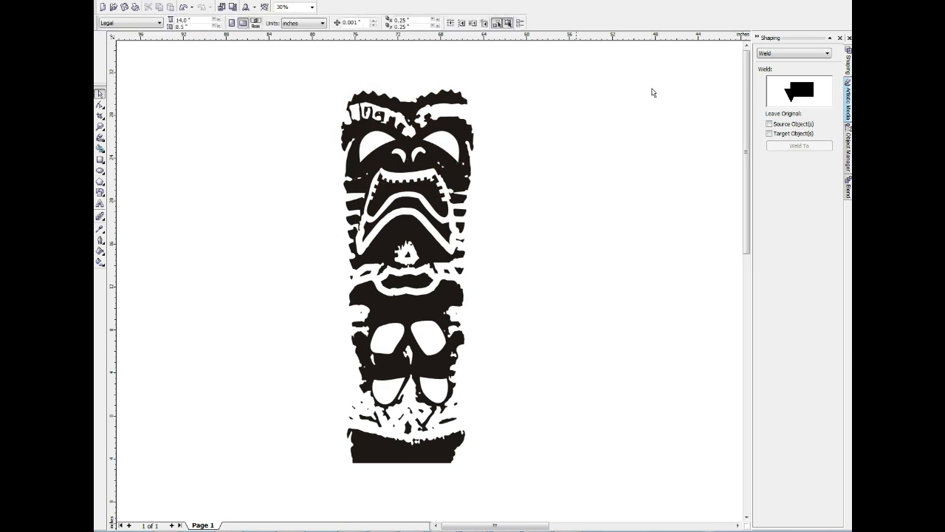
{"action": "left_click_drag", "start_coordinate": [406, 133], "coordinate": [486, 133]}
{"action": "key", "text": "ctrl+z"}
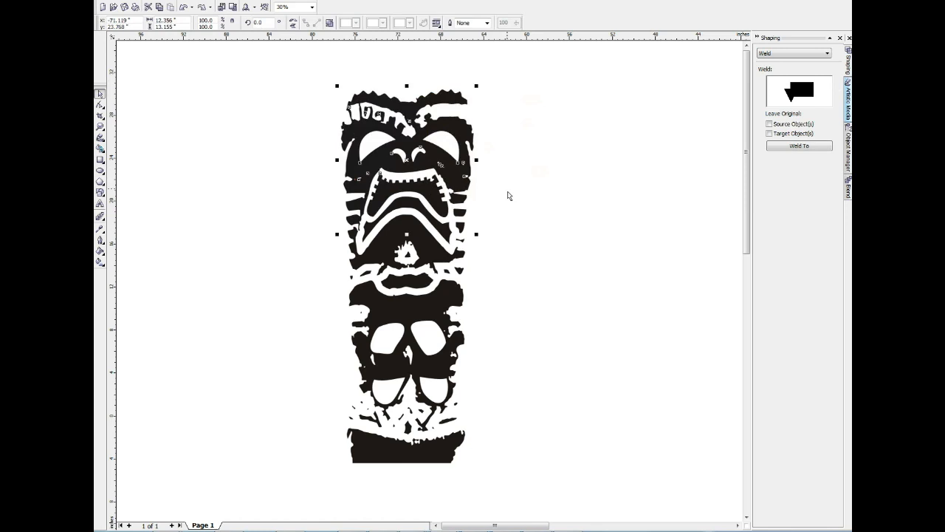
{"action": "left_click", "coordinate": [579, 187]}
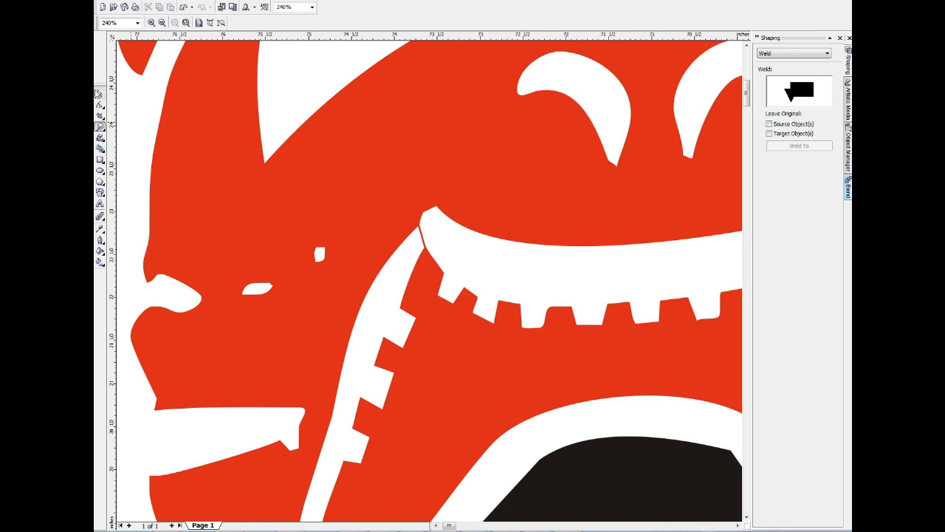
Step: Try to reshape the thin red strip at the upper-left corner of the mouth by moving its node, and undo the edits
{"action": "key", "text": "space"}
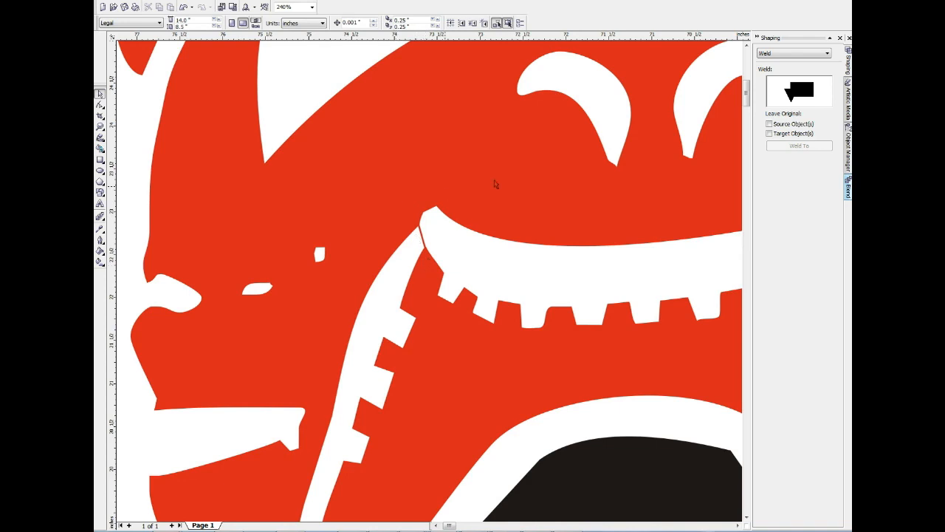
{"action": "key", "text": "F10"}
{"action": "left_click", "coordinate": [421, 223]}
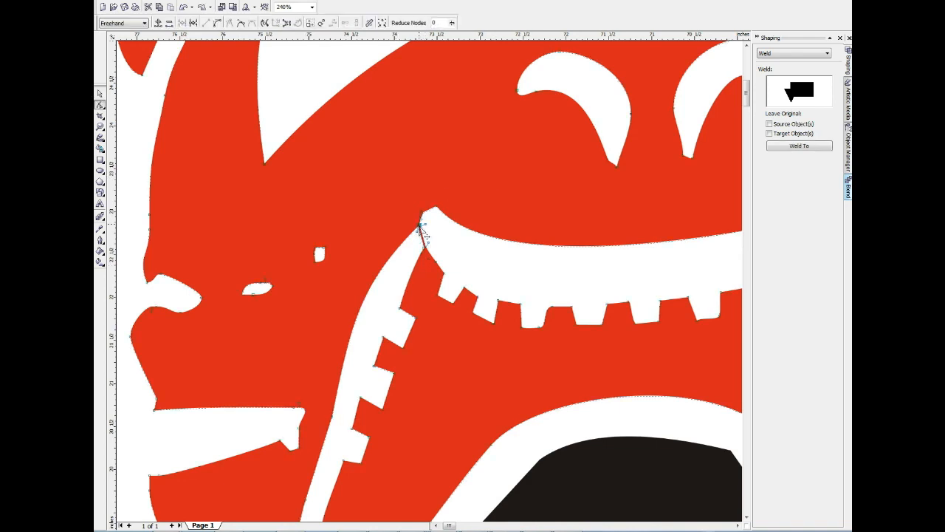
{"action": "left_click_drag", "start_coordinate": [419, 226], "coordinate": [402, 262]}
{"action": "left_click", "coordinate": [425, 248]}
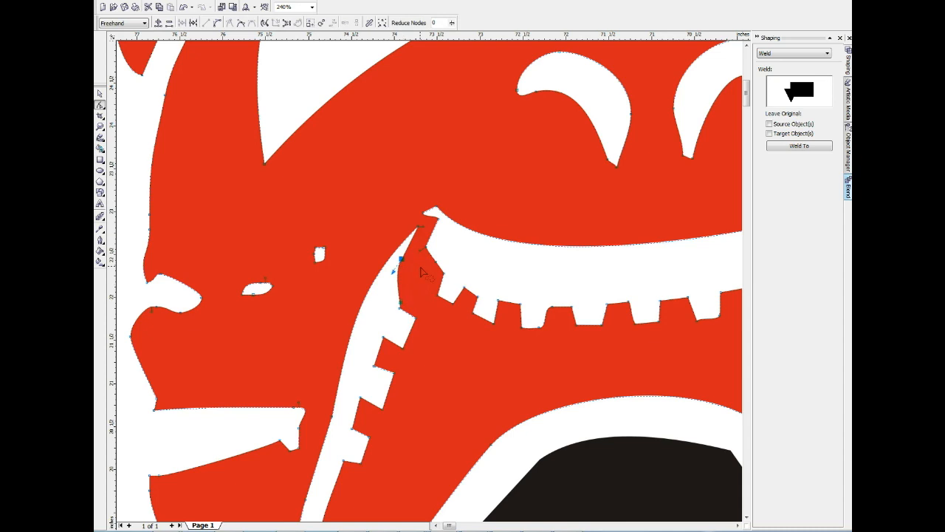
{"action": "key", "text": "ctrl+z"}
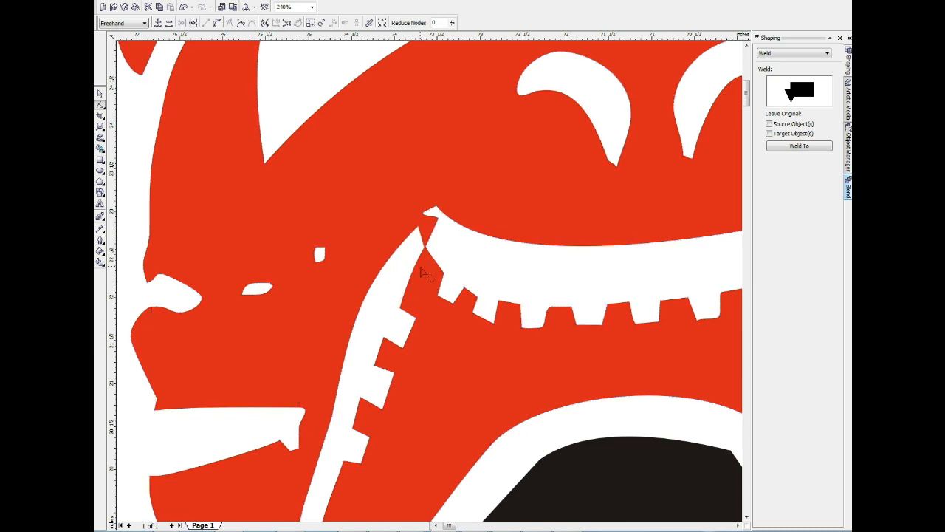
{"action": "key", "text": "ctrl+z"}
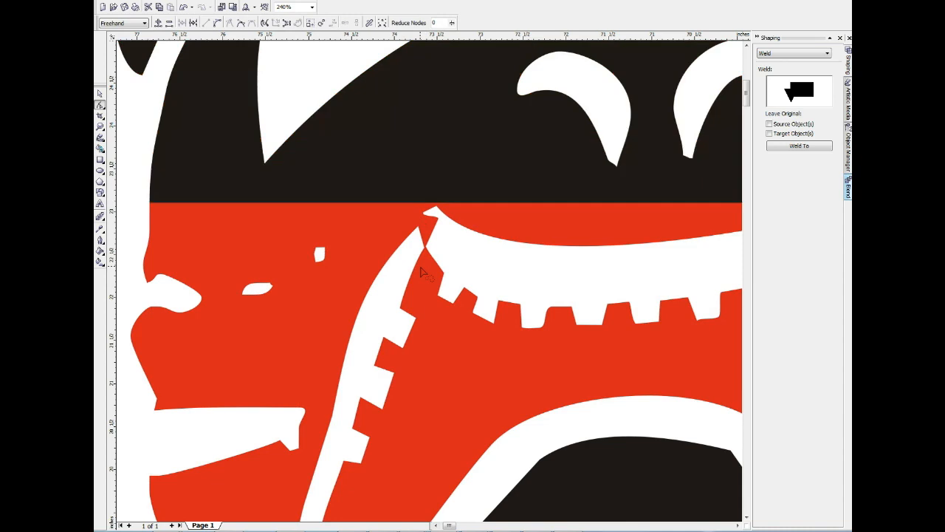
{"action": "key", "text": "ctrl+shift+z"}
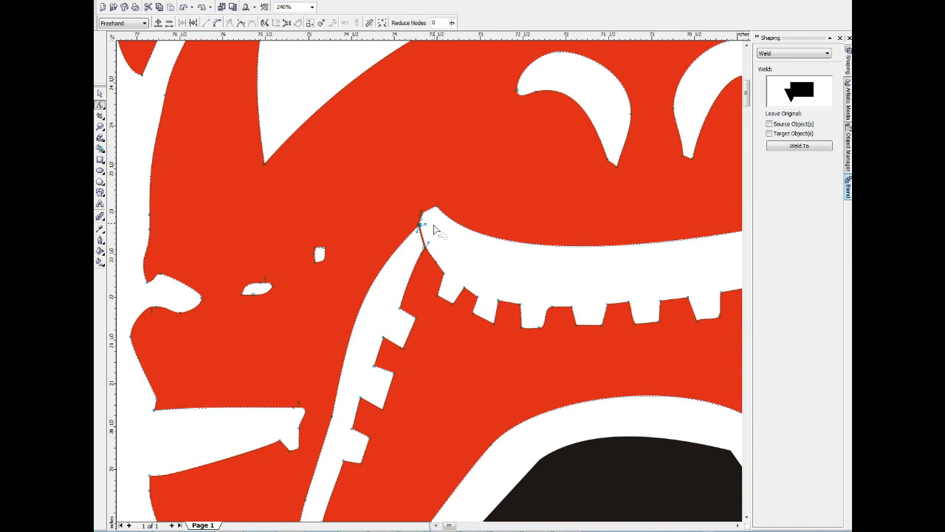
Step: Try to remove the thin red strip by selecting and deleting nodes around the mouth's upper-left corner
{"action": "mouse_move", "coordinate": [426, 235]}
{"action": "left_mouse_down"}
{"action": "mouse_move", "coordinate": [339, 399]}
{"action": "mouse_move", "coordinate": [328, 454]}
{"action": "mouse_move", "coordinate": [122, 328]}
{"action": "mouse_move", "coordinate": [144, 227]}
{"action": "mouse_move", "coordinate": [190, 169]}
{"action": "mouse_move", "coordinate": [190, 151]}
{"action": "mouse_move", "coordinate": [254, 112]}
{"action": "mouse_move", "coordinate": [437, 90]}
{"action": "mouse_move", "coordinate": [514, 111]}
{"action": "mouse_move", "coordinate": [594, 198]}
{"action": "left_mouse_up"}
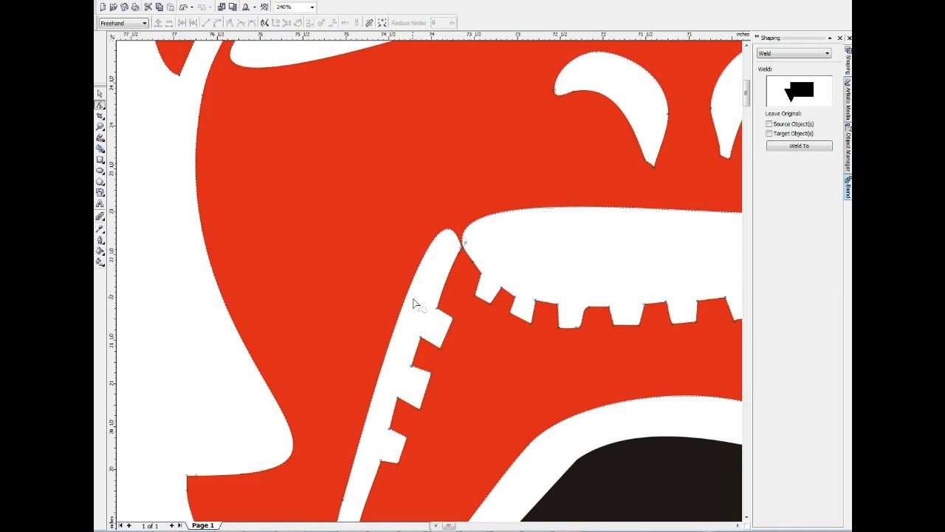
{"action": "scroll", "coordinate": [414, 303], "scroll_direction": "down", "scroll_amount": 4}
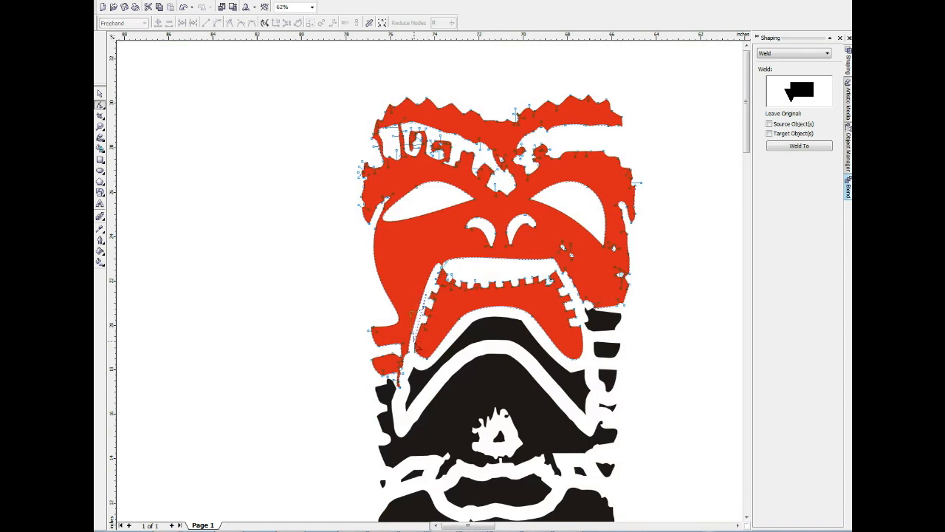
{"action": "mouse_move", "coordinate": [412, 313]}
{"action": "left_mouse_down"}
{"action": "mouse_move", "coordinate": [404, 405]}
{"action": "mouse_move", "coordinate": [352, 362]}
{"action": "mouse_move", "coordinate": [336, 248]}
{"action": "mouse_move", "coordinate": [360, 71]}
{"action": "mouse_move", "coordinate": [466, 66]}
{"action": "mouse_move", "coordinate": [595, 86]}
{"action": "mouse_move", "coordinate": [707, 219]}
{"action": "mouse_move", "coordinate": [720, 279]}
{"action": "mouse_move", "coordinate": [658, 312]}
{"action": "mouse_move", "coordinate": [617, 314]}
{"action": "mouse_move", "coordinate": [575, 308]}
{"action": "mouse_move", "coordinate": [582, 313]}
{"action": "mouse_move", "coordinate": [562, 279]}
{"action": "mouse_move", "coordinate": [464, 278]}
{"action": "mouse_move", "coordinate": [511, 269]}
{"action": "mouse_move", "coordinate": [441, 274]}
{"action": "left_mouse_up"}
{"action": "key", "text": "Delete"}
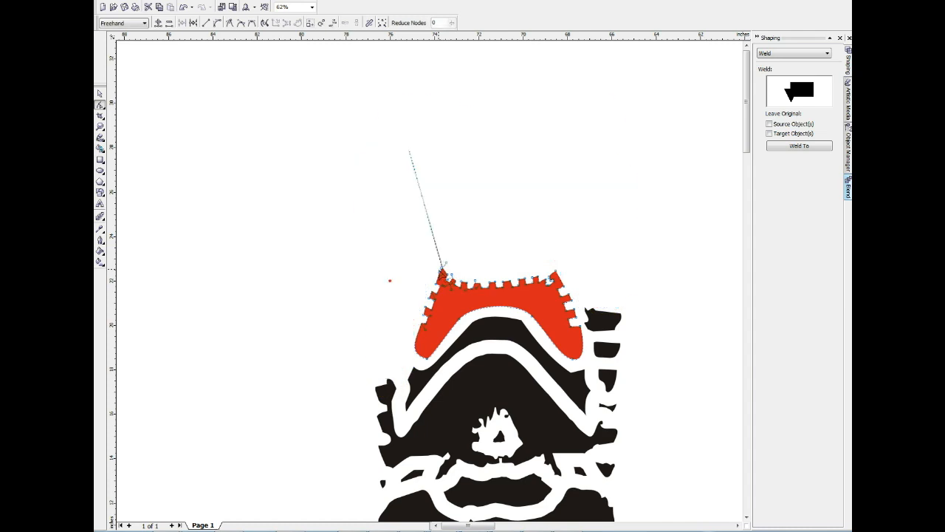
{"action": "left_click", "coordinate": [442, 269]}
{"action": "key", "text": "Delete"}
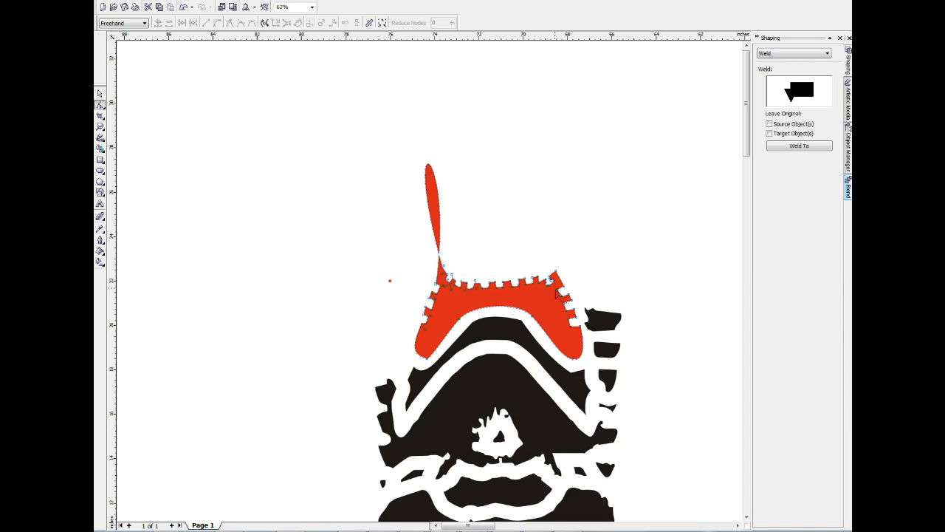
{"action": "key", "text": "Delete"}
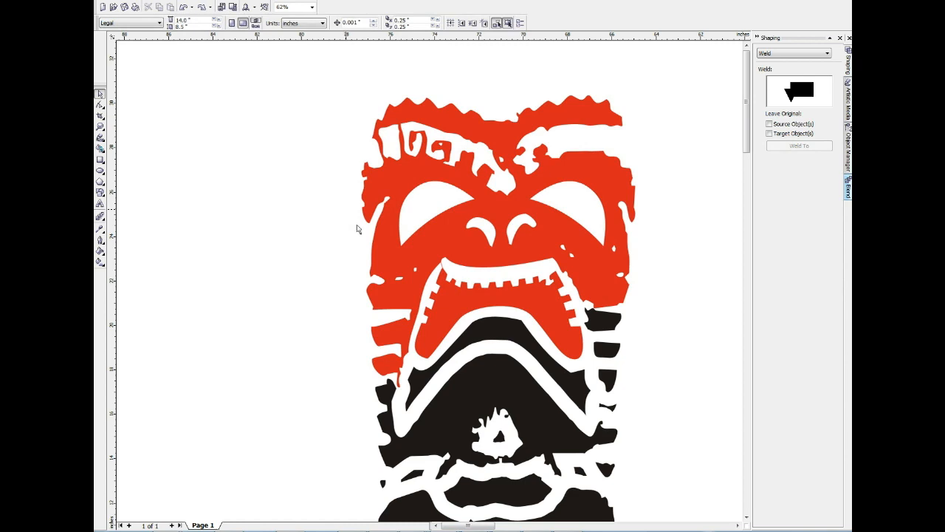
Step: Draw a green rectangle about 0.24 by 0.2 inches over the thin red strip at the mouth's upper-left corner
{"action": "key", "text": "z"}
{"action": "left_click", "coordinate": [435, 263]}
{"action": "left_click", "coordinate": [449, 272]}
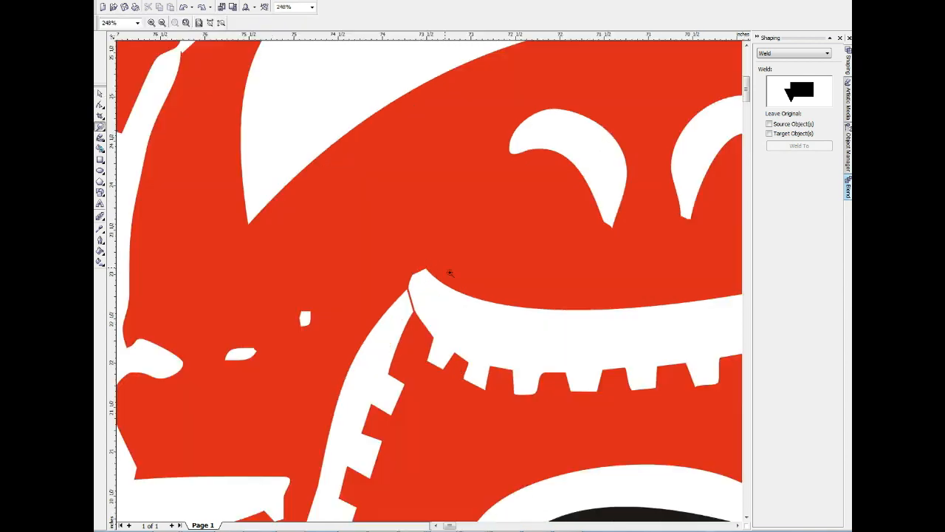
{"action": "left_click", "coordinate": [100, 94]}
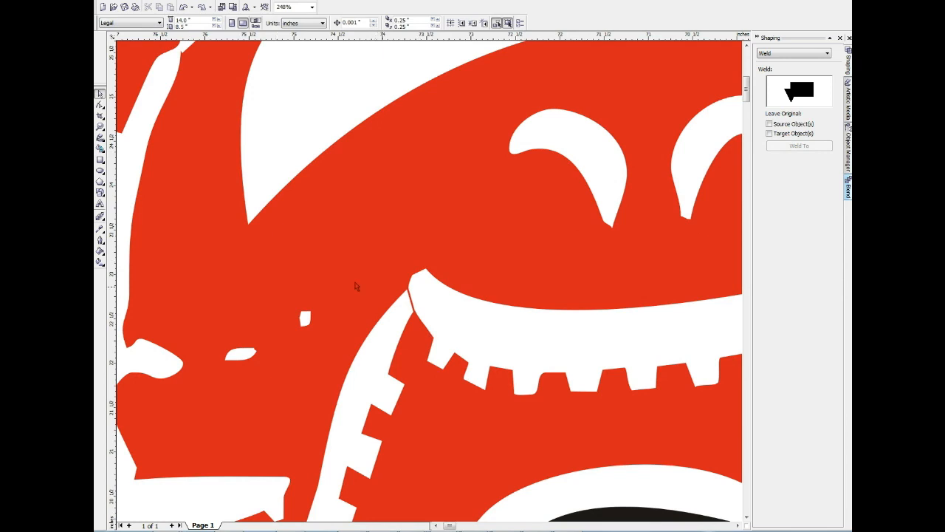
{"action": "left_click", "coordinate": [101, 159]}
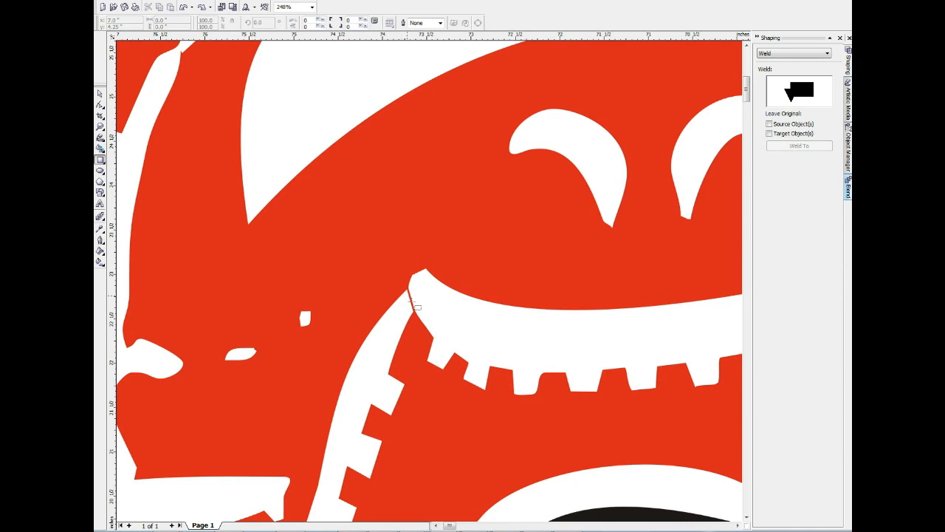
{"action": "mouse_move", "coordinate": [407, 294]}
{"action": "left_mouse_down"}
{"action": "mouse_move", "coordinate": [428, 310]}
{"action": "mouse_move", "coordinate": [419, 315]}
{"action": "mouse_move", "coordinate": [427, 325]}
{"action": "left_mouse_up"}
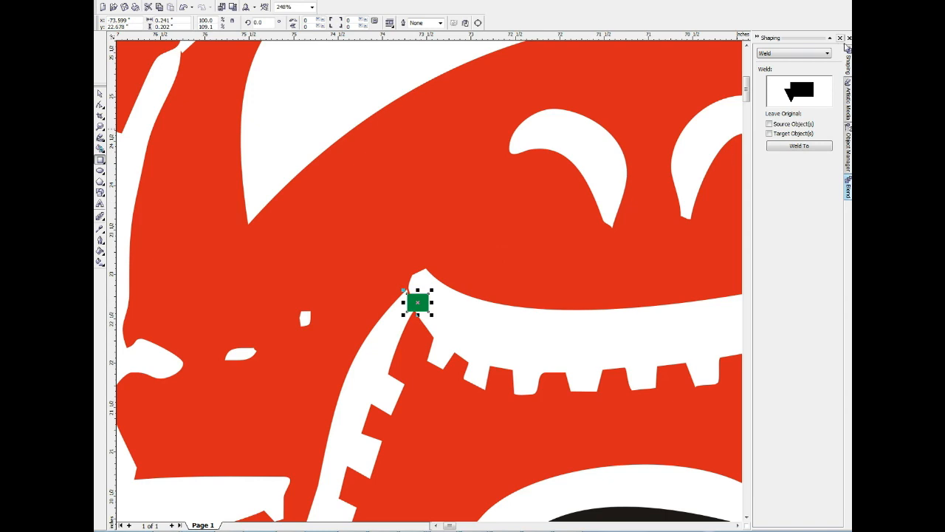
Step: Trim the red face with the small rectangle to cut through the thin strip, and delete the rectangle
{"action": "left_click", "coordinate": [811, 56]}
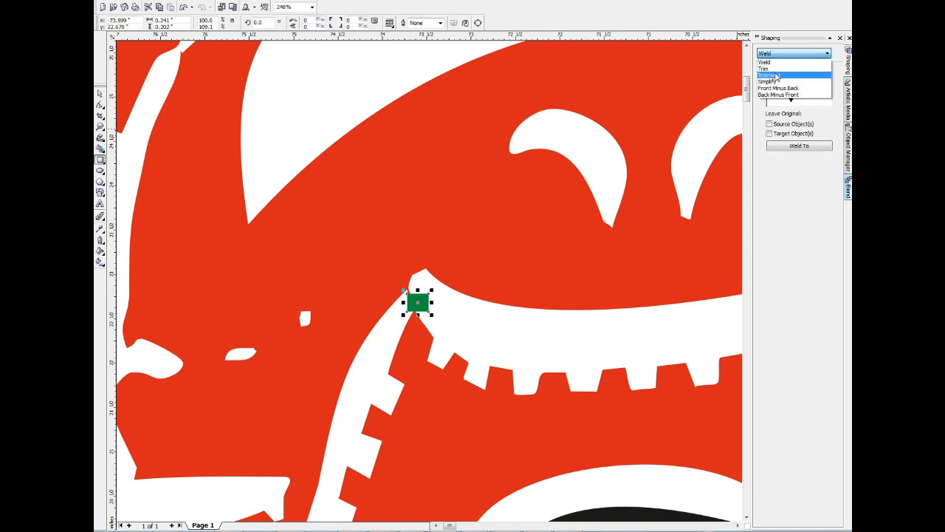
{"action": "left_click", "coordinate": [779, 69]}
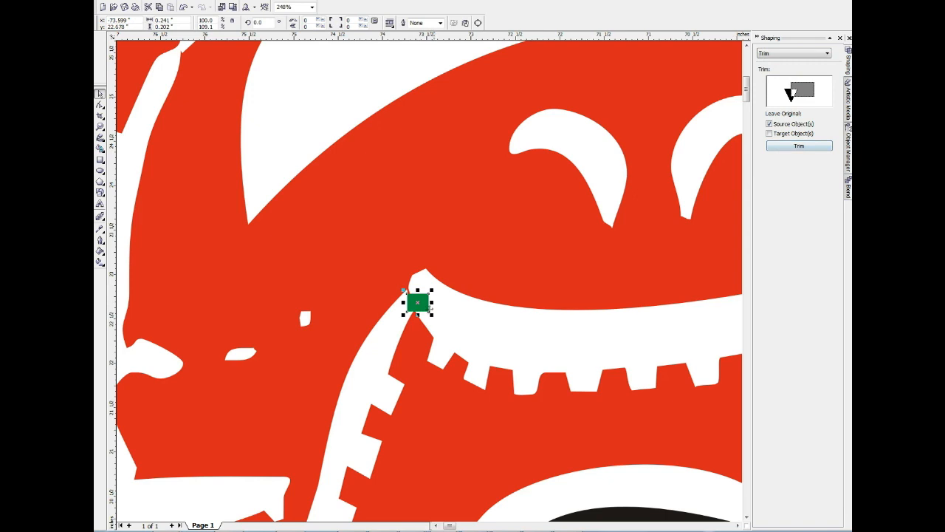
{"action": "left_click", "coordinate": [774, 146]}
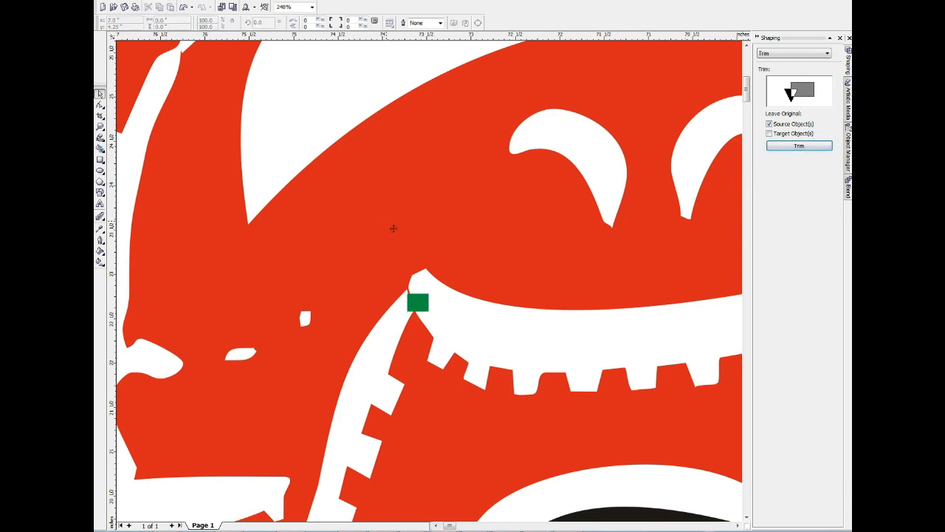
{"action": "left_click", "coordinate": [385, 221]}
{"action": "left_click_drag", "start_coordinate": [414, 314], "coordinate": [464, 315]}
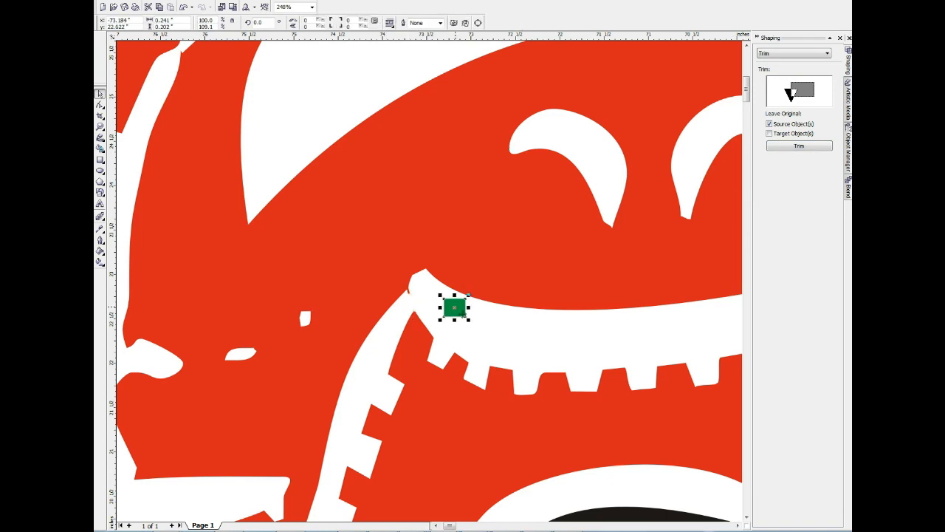
{"action": "key", "text": "Delete"}
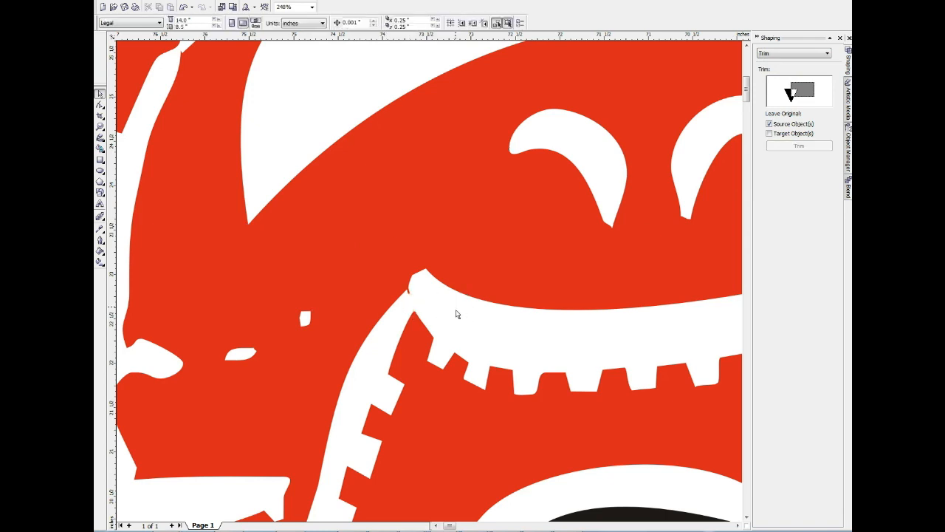
Step: Break the red face curve apart into separate pieces
{"action": "scroll", "coordinate": [455, 309], "scroll_direction": "down", "scroll_amount": 2}
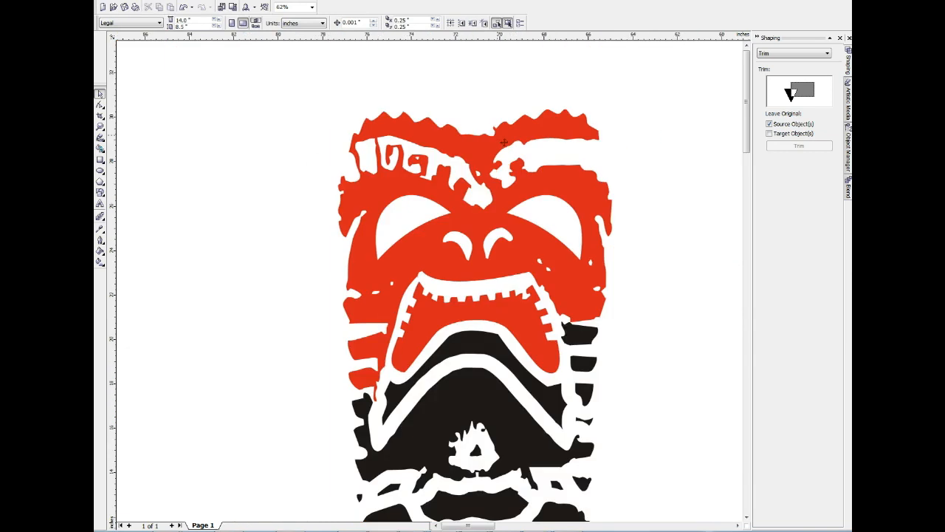
{"action": "left_click", "coordinate": [502, 141]}
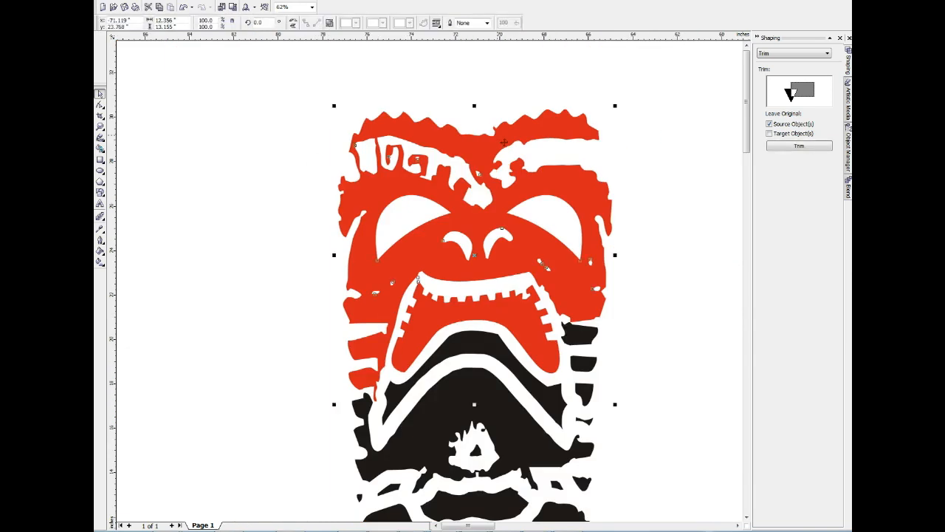
{"action": "key", "text": "ctrl+c"}
{"action": "key", "text": "alt+a"}
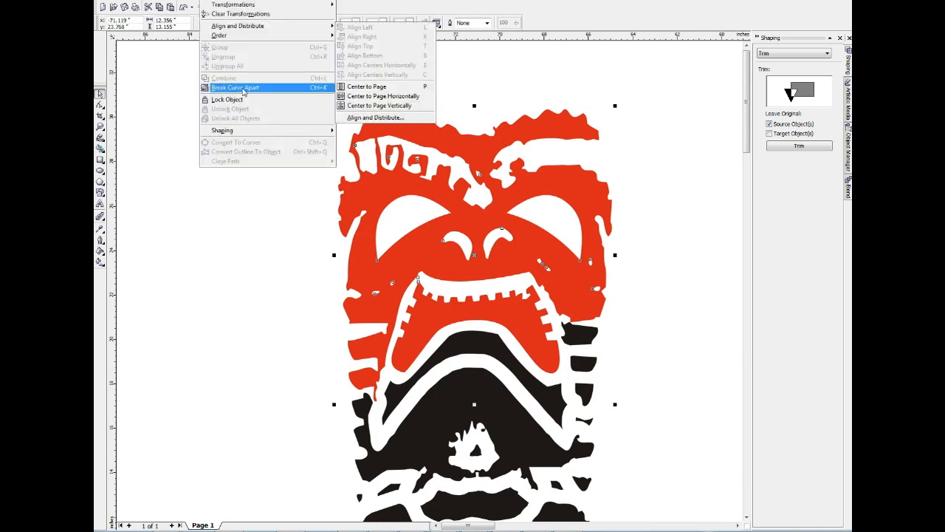
{"action": "left_click", "coordinate": [244, 88]}
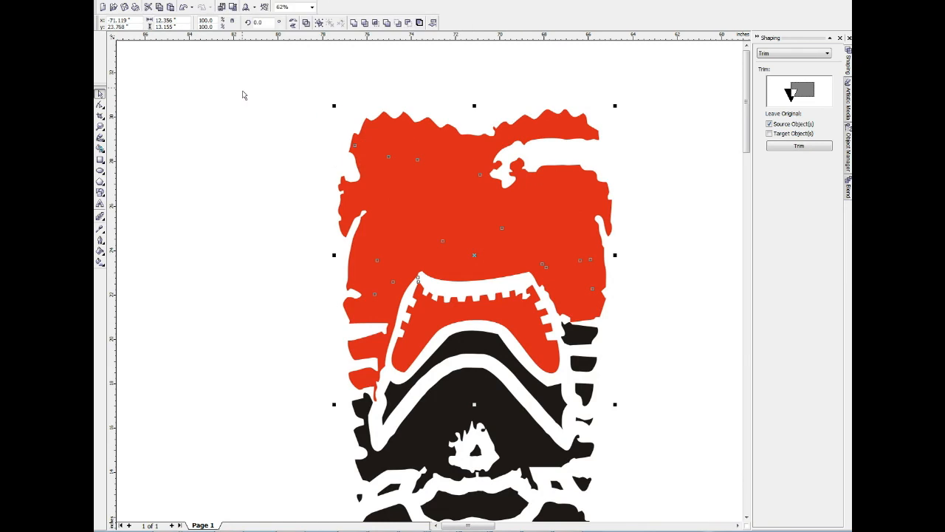
Step: Delete the separated toothed piece inside the mouth
{"action": "left_click", "coordinate": [304, 194]}
{"action": "left_click", "coordinate": [434, 319]}
{"action": "key", "text": "Delete"}
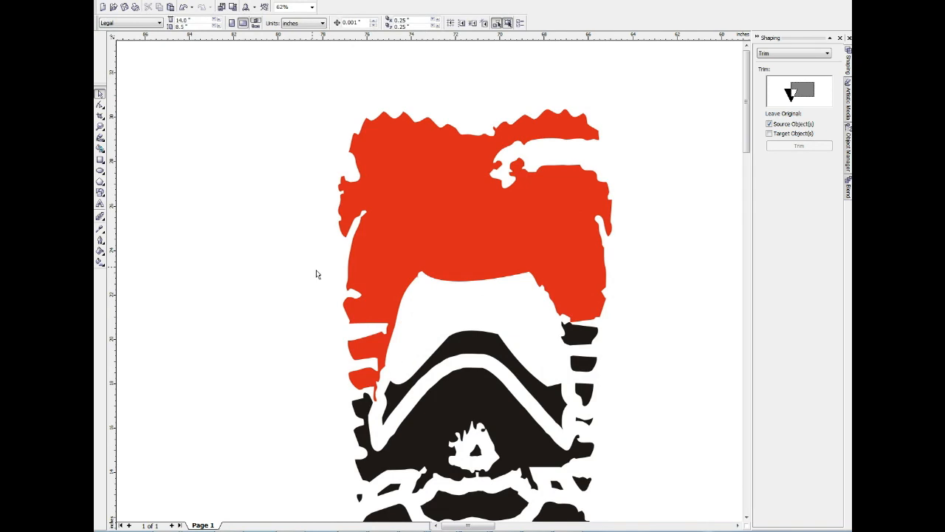
Step: Try combining the small eye, nostril and brow pieces with the red face silhouette, and undo back to the unbroken face
{"action": "left_click_drag", "start_coordinate": [269, 87], "coordinate": [687, 315]}
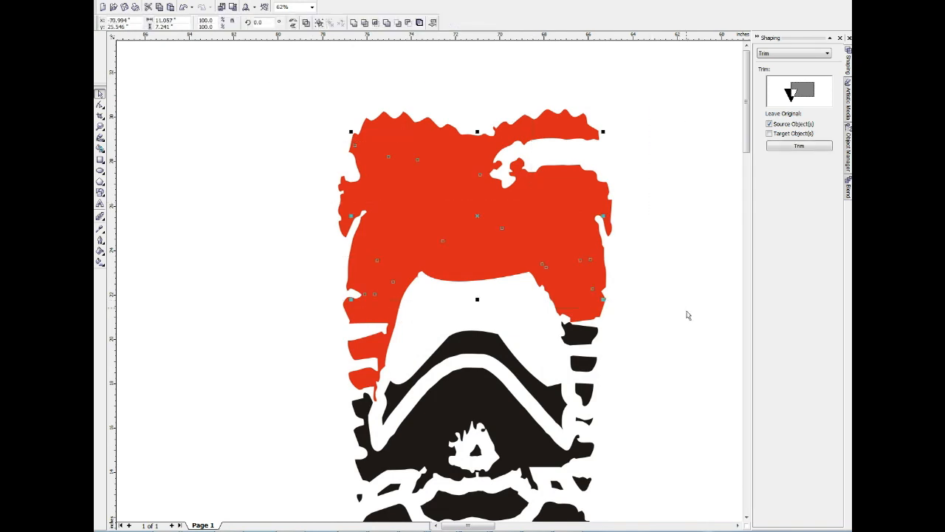
{"action": "left_click", "coordinate": [385, 349], "text": "shift"}
{"action": "left_click", "coordinate": [305, 23]}
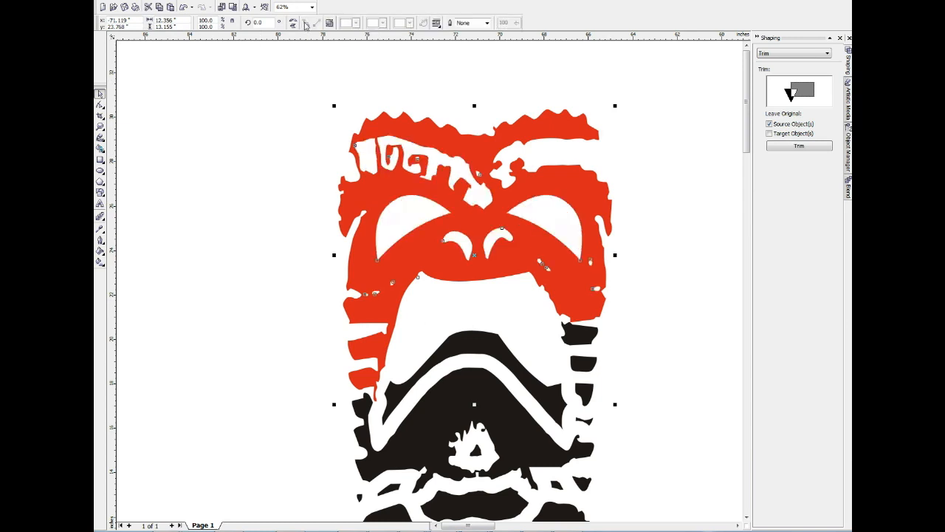
{"action": "left_click", "coordinate": [330, 74]}
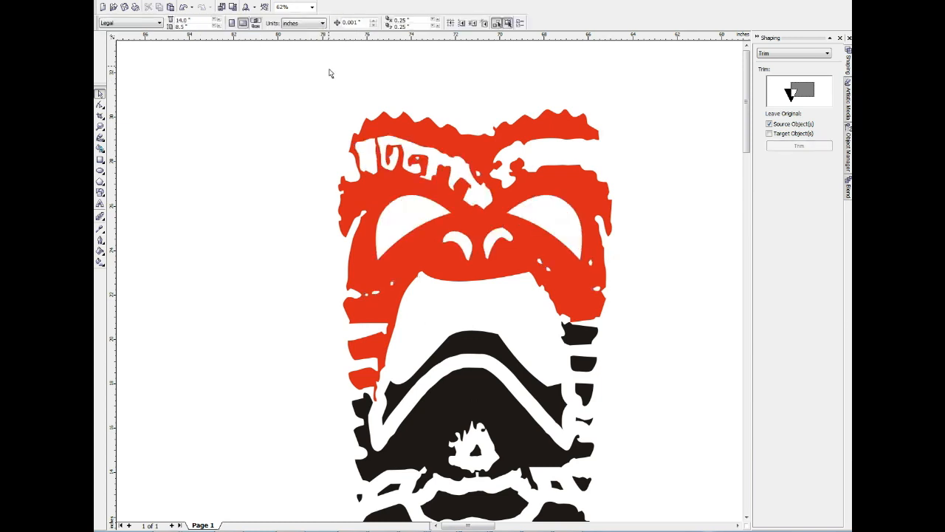
{"action": "key", "text": "ctrl+z"}
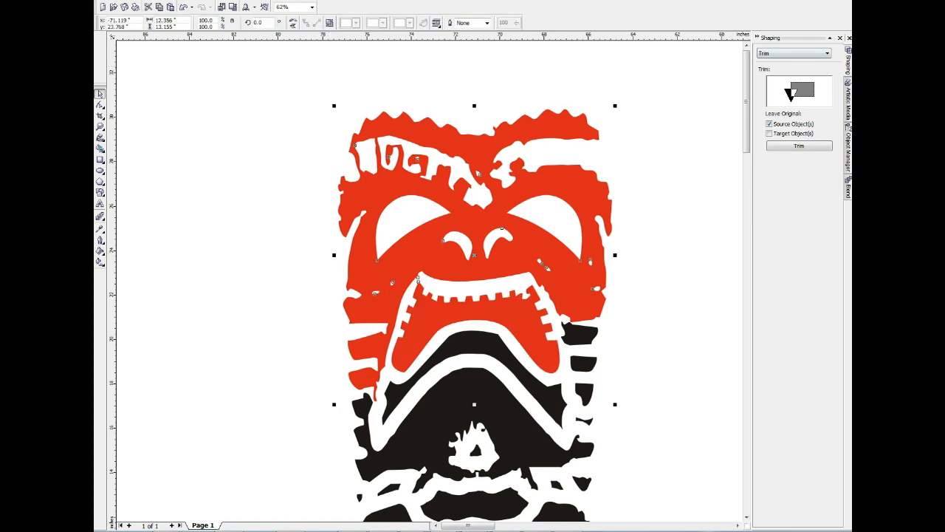
Step: Fill the whole face black and break its curve apart into separate pieces
{"action": "key", "text": "ctrl+z"}
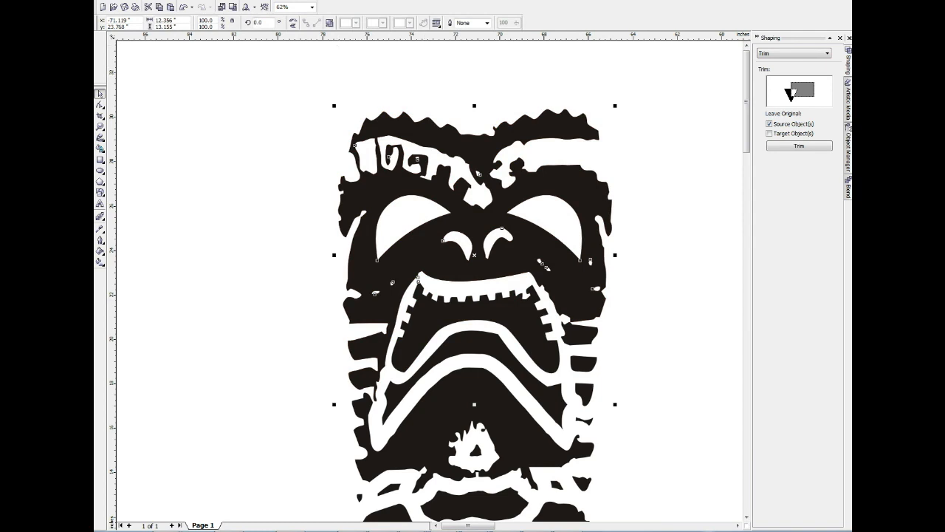
{"action": "key", "text": "alt+a"}
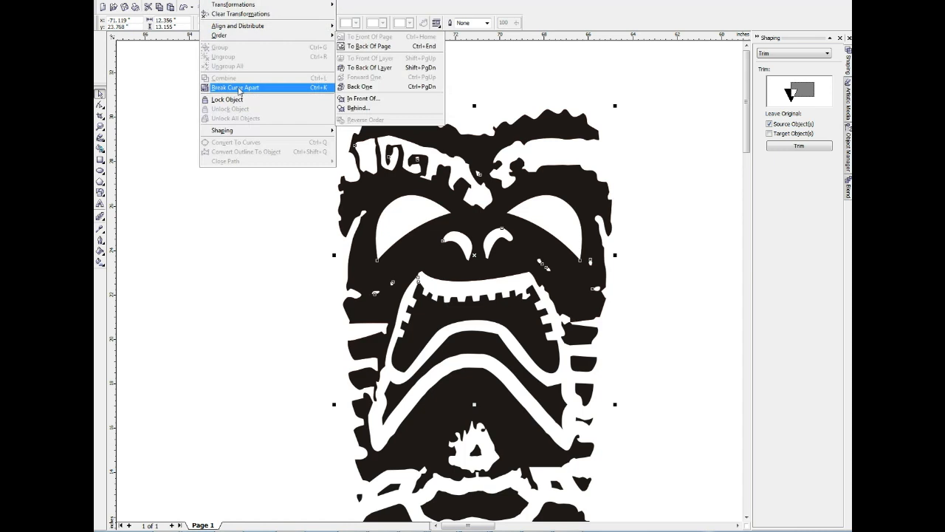
{"action": "left_click", "coordinate": [239, 88]}
{"action": "left_click", "coordinate": [235, 87]}
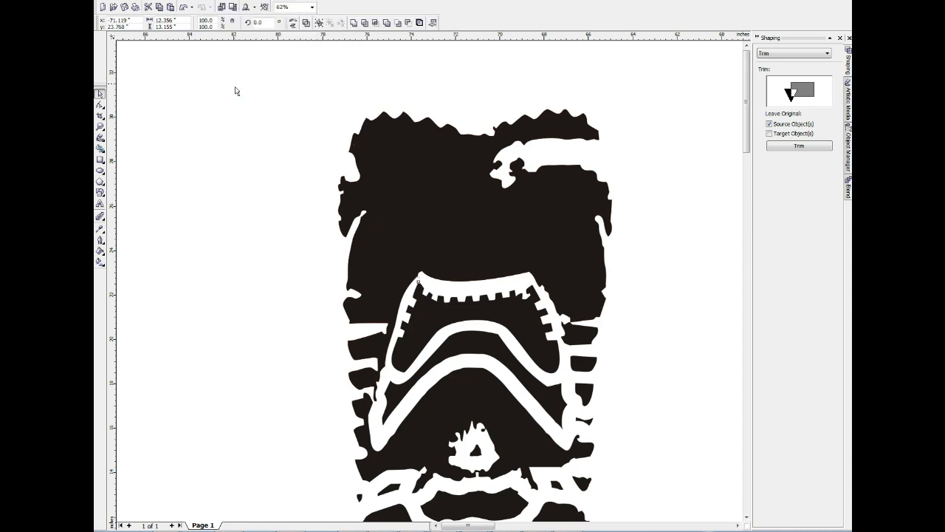
Step: Fill the face silhouette red and combine it with the eye, nostril and brow pieces, leaving the mouth interior separate
{"action": "left_click", "coordinate": [398, 125]}
{"action": "key", "text": "Delete"}
{"action": "key", "text": "Delete"}
{"action": "left_click_drag", "start_coordinate": [298, 111], "coordinate": [655, 321]}
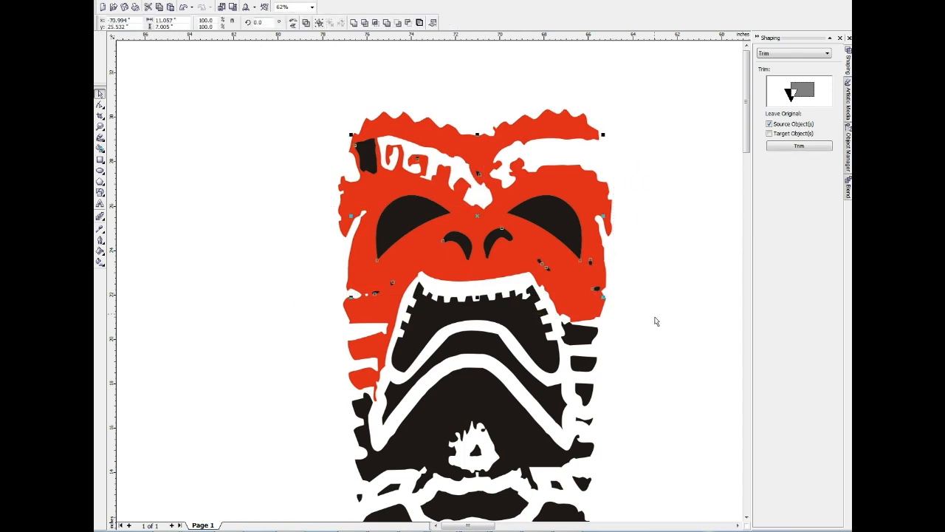
{"action": "key", "text": "Delete"}
{"action": "left_click", "coordinate": [524, 304]}
{"action": "left_click", "coordinate": [512, 251]}
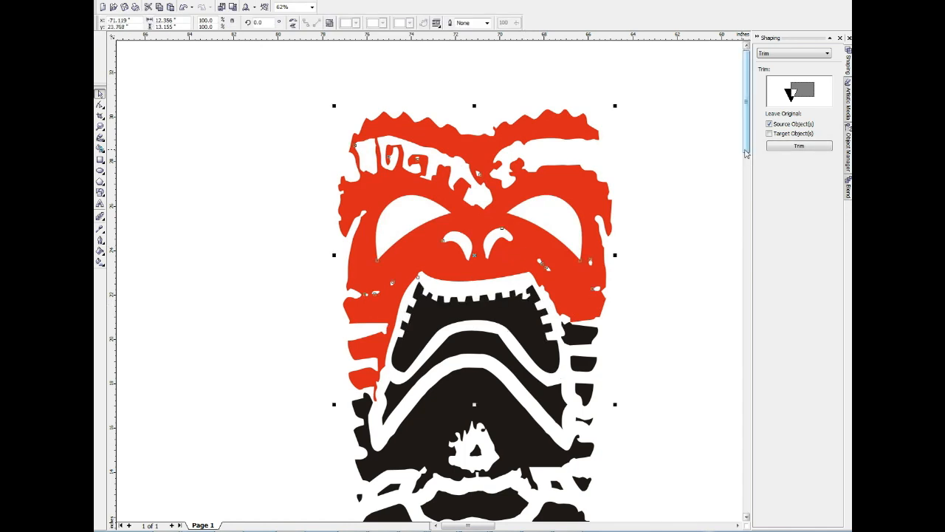
Step: Fill the combined face black and the separate toothed mouth interior red, and clear the selection
{"action": "left_click", "coordinate": [856, 74]}
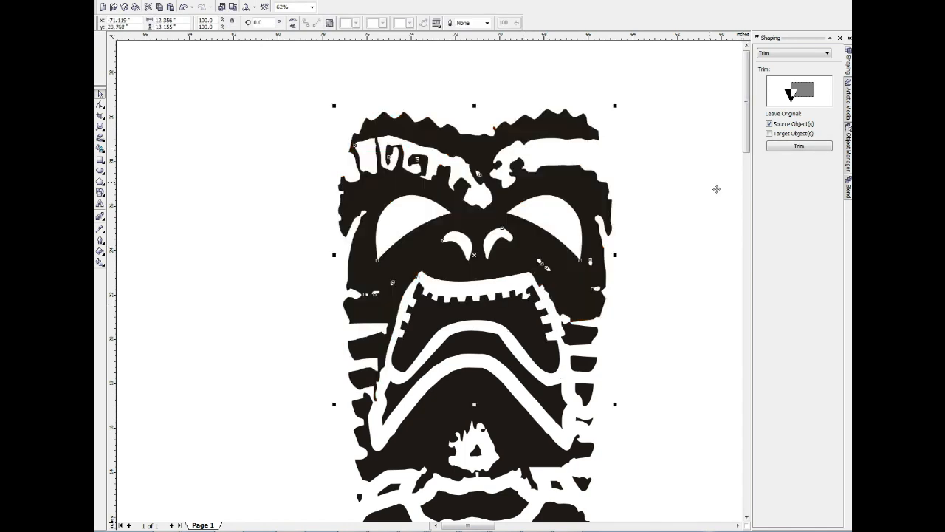
{"action": "left_click", "coordinate": [544, 320]}
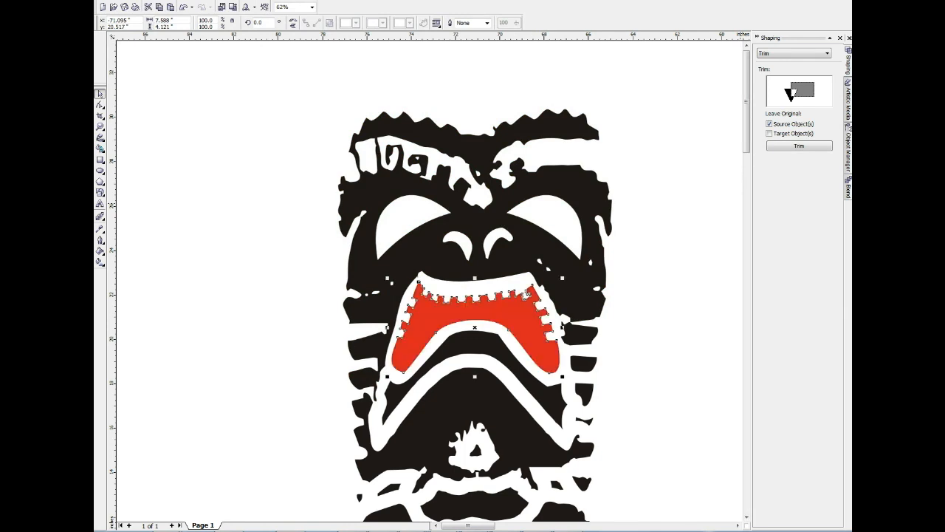
{"action": "key", "text": "F3"}
{"action": "left_click", "coordinate": [595, 156]}
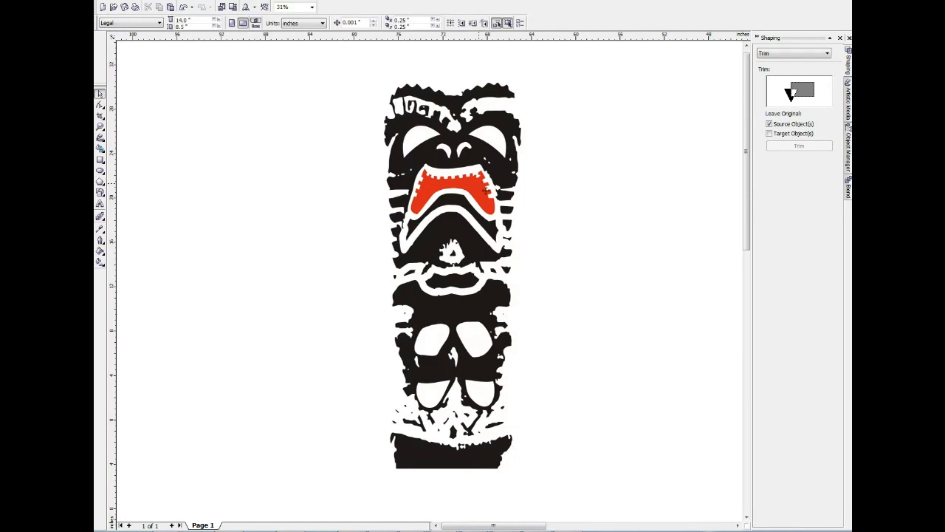
{"action": "left_click", "coordinate": [484, 187]}
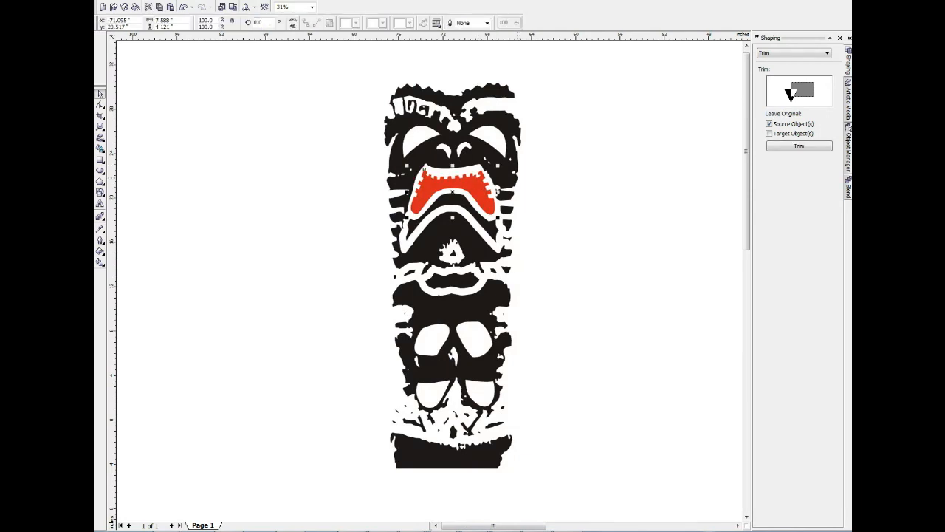
{"action": "left_click", "coordinate": [620, 190]}
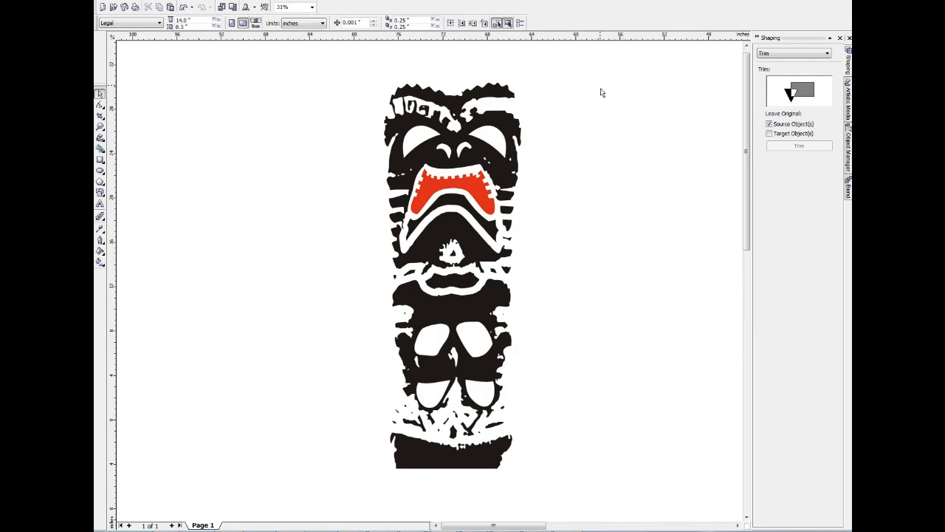